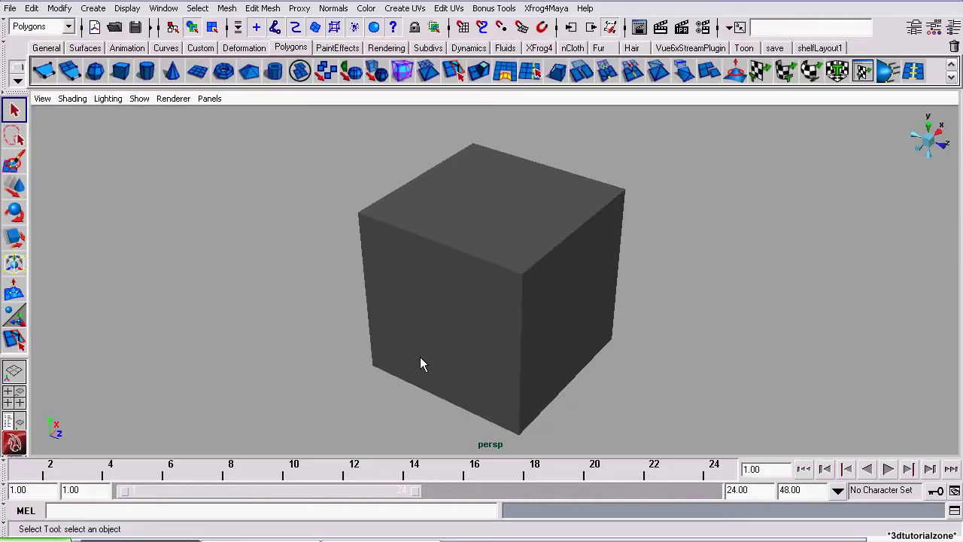
Step: Activate Edit Mesh > Split Polygon Tool and open its option settings beside the viewport
alt+middle_drag(420, 358, 314, 256)
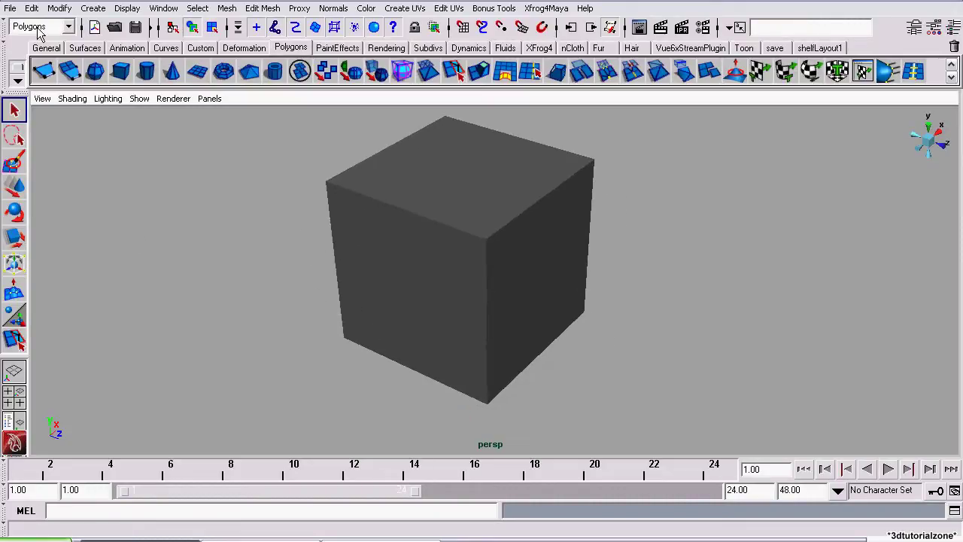
click(264, 9)
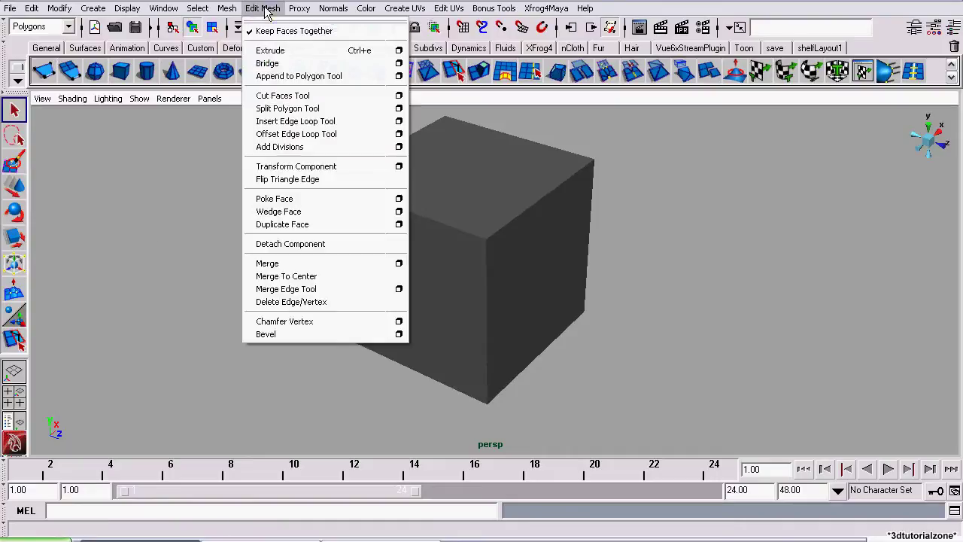
click(293, 108)
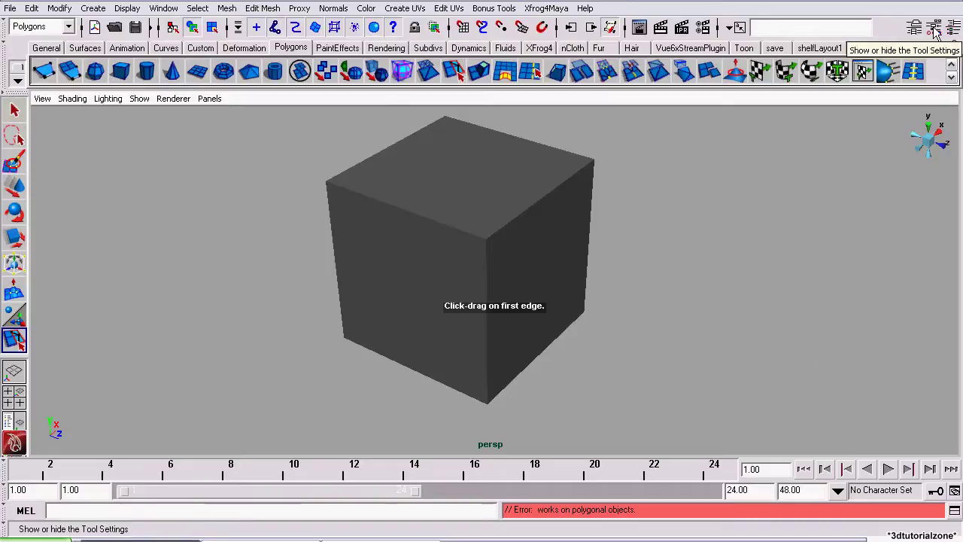
click(263, 8)
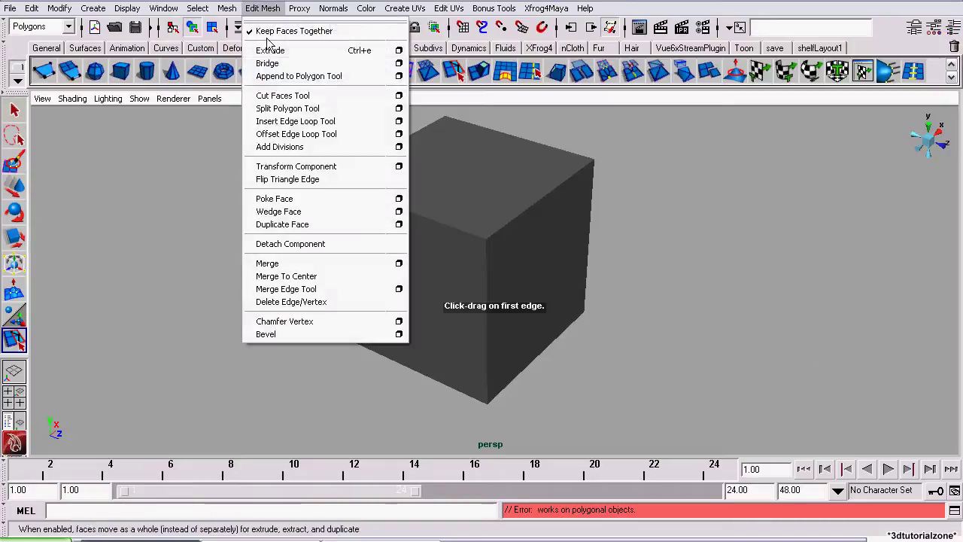
click(400, 109)
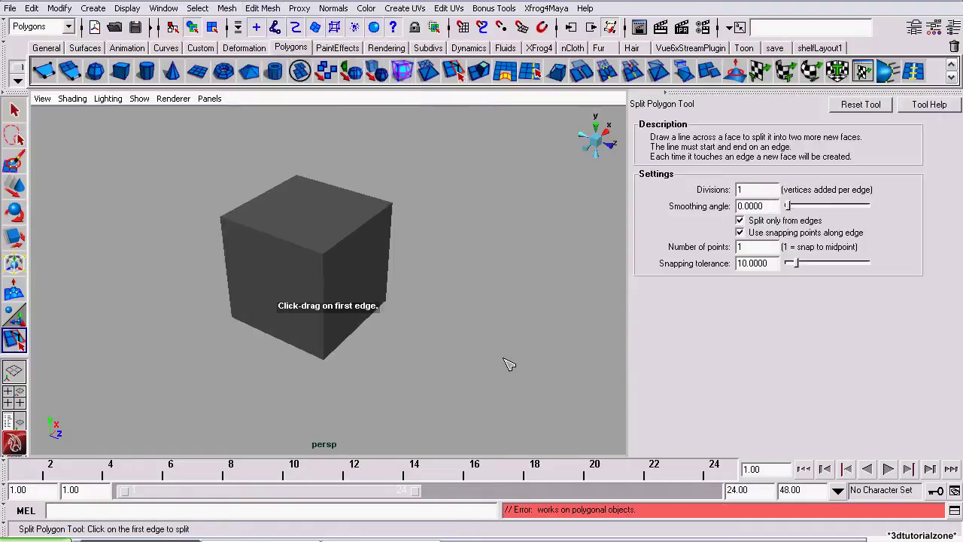
Step: Select the cube and place split points on its top-front and right top edges
click(280, 208)
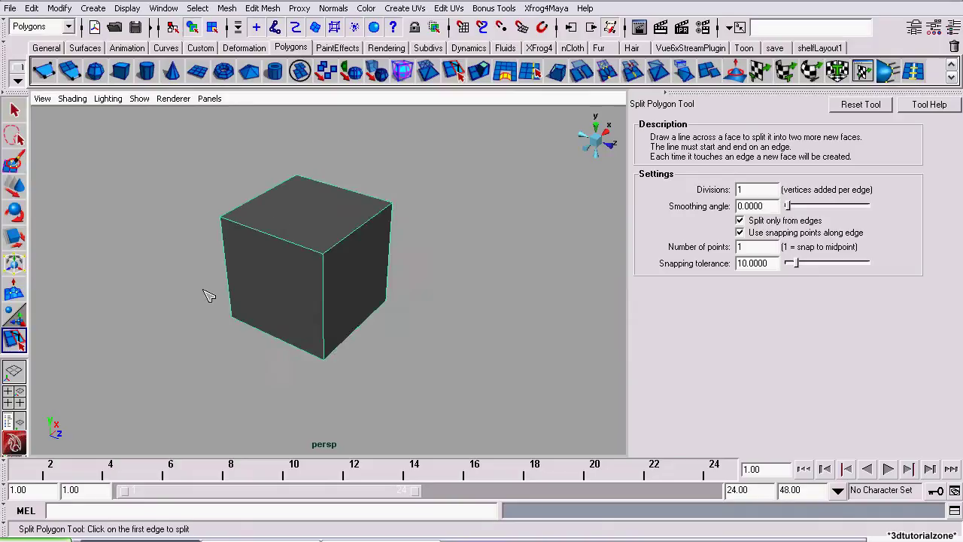
alt+drag(256, 299, 398, 290)
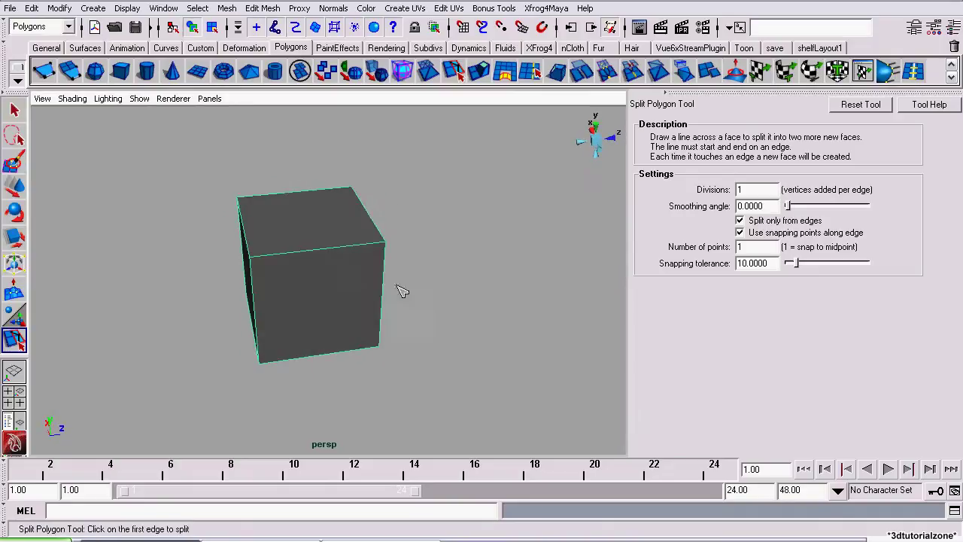
click(332, 253)
alt+drag(307, 218, 327, 370)
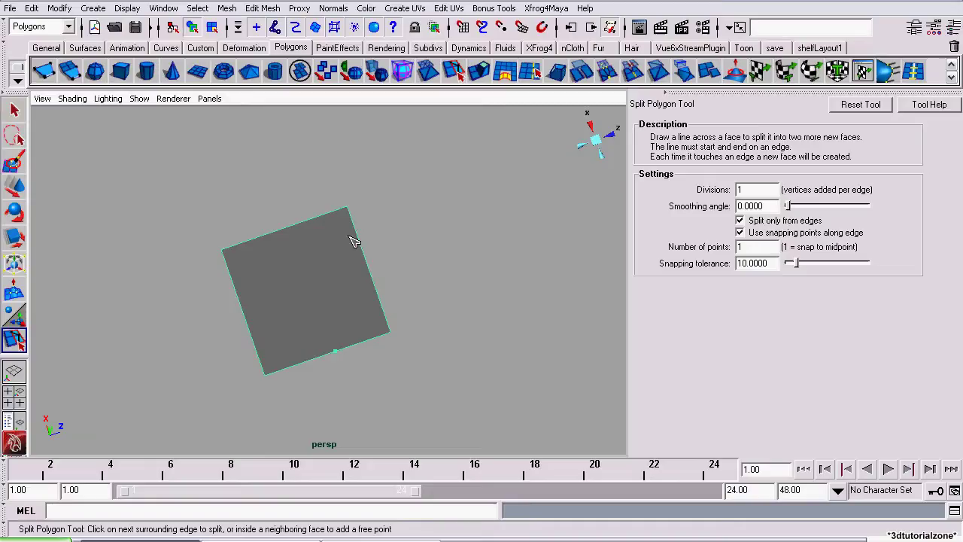
click(365, 253)
alt+drag(364, 253, 275, 244)
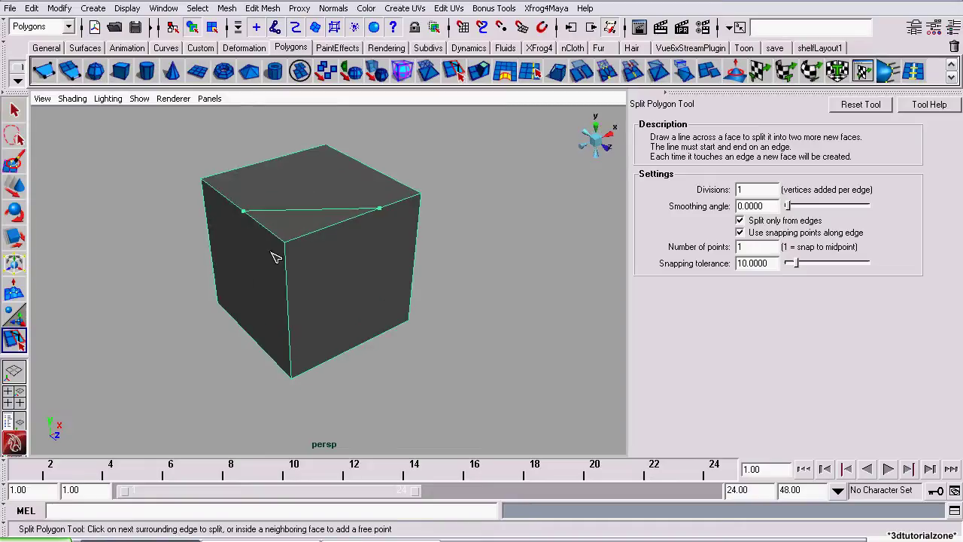
Step: Add another point on the right edge and commit the diagonal split across the top face
alt+right_drag(315, 213, 403, 174)
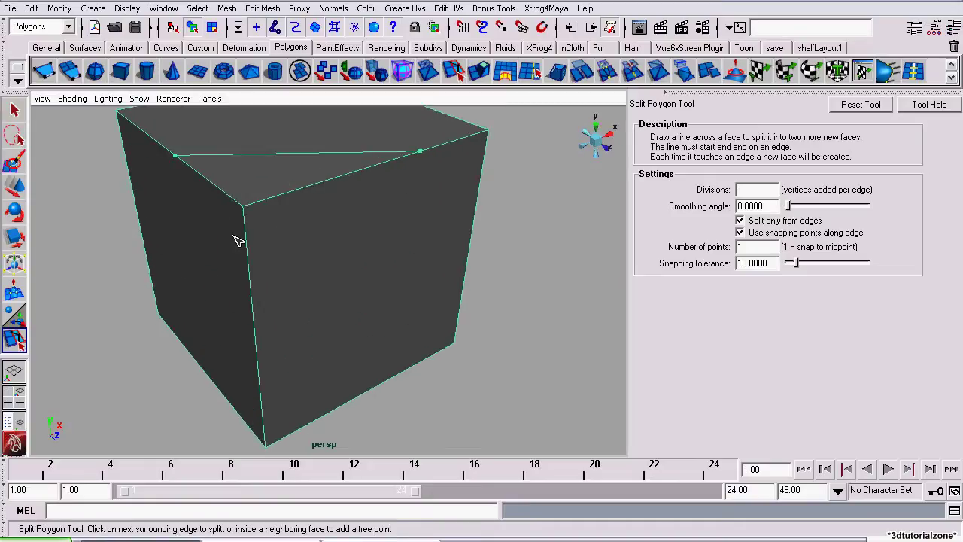
alt+drag(455, 224, 230, 177)
click(466, 204)
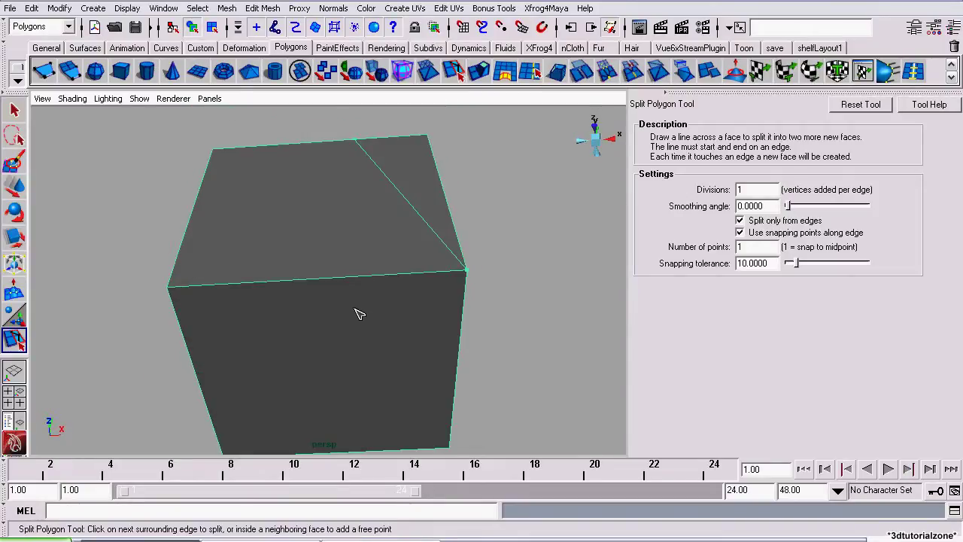
key(Return)
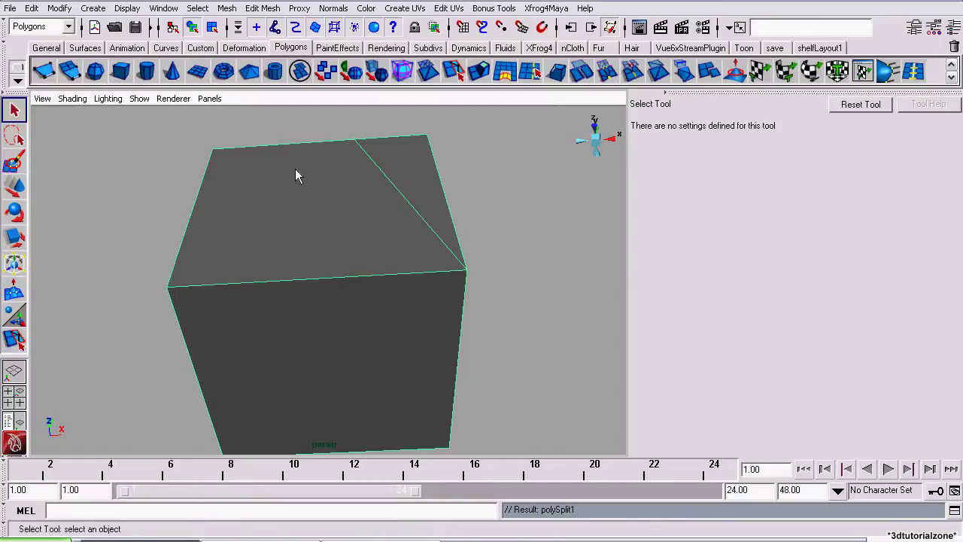
alt+drag(295, 176, 389, 417)
Step: Undo the diagonal split, reactivate the Split Polygon Tool, and set Divisions to 4
key(ctrl+z)
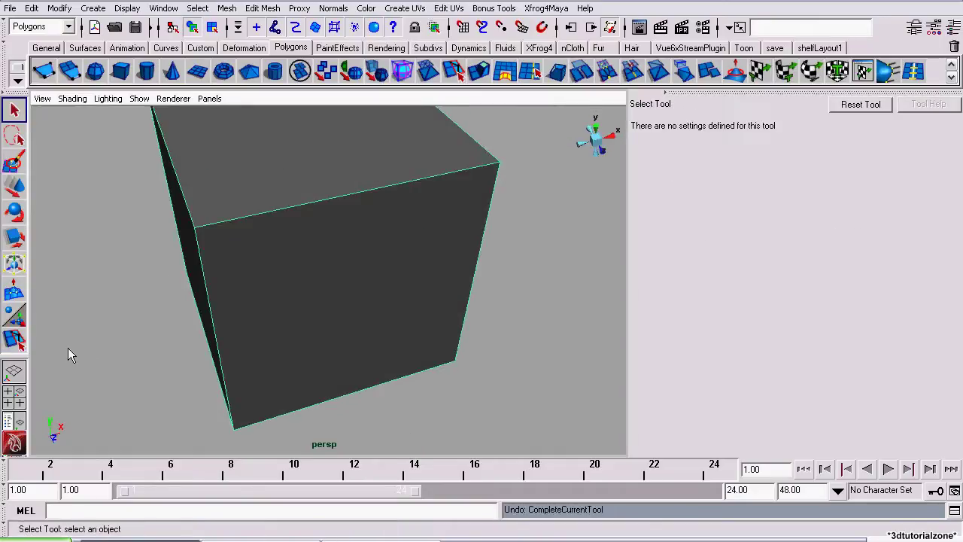
click(14, 340)
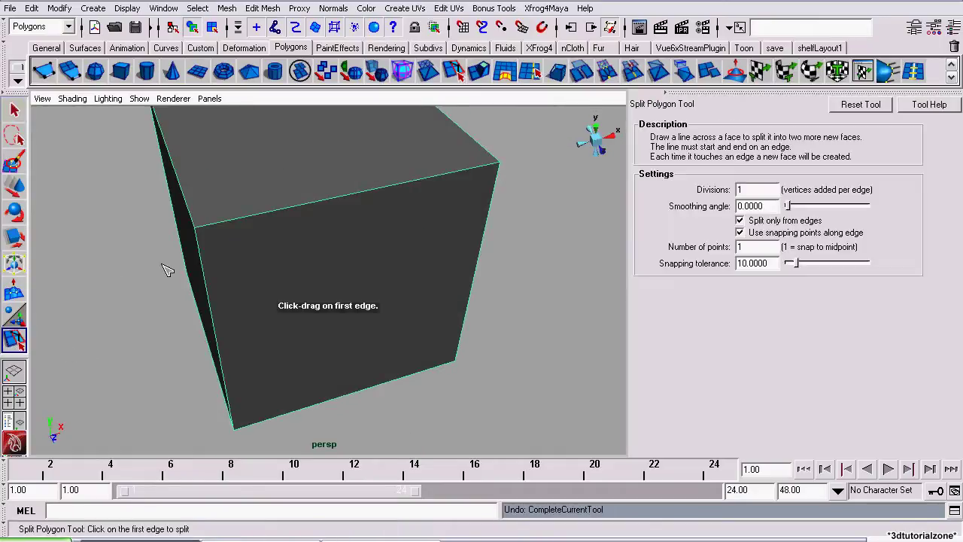
alt+drag(264, 197, 377, 439)
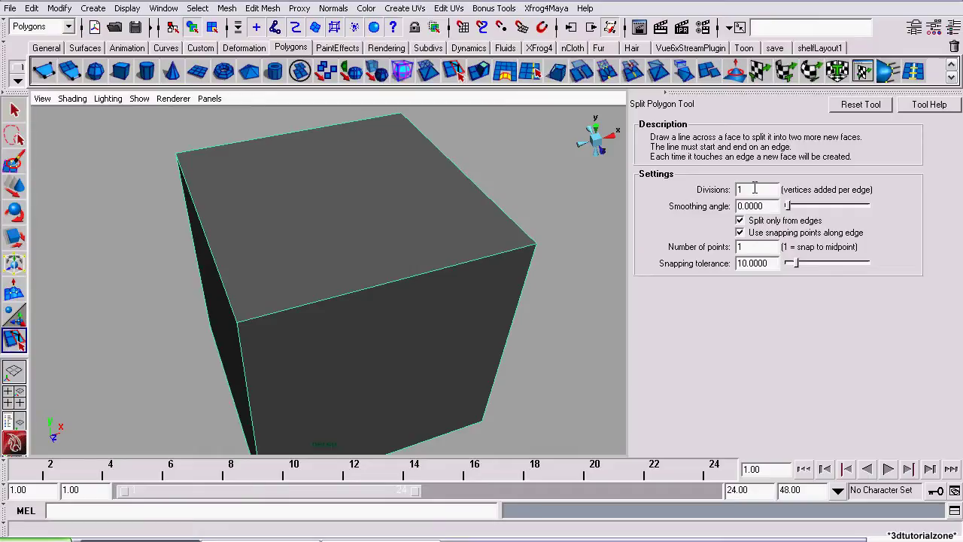
alt+drag(208, 157, 286, 163)
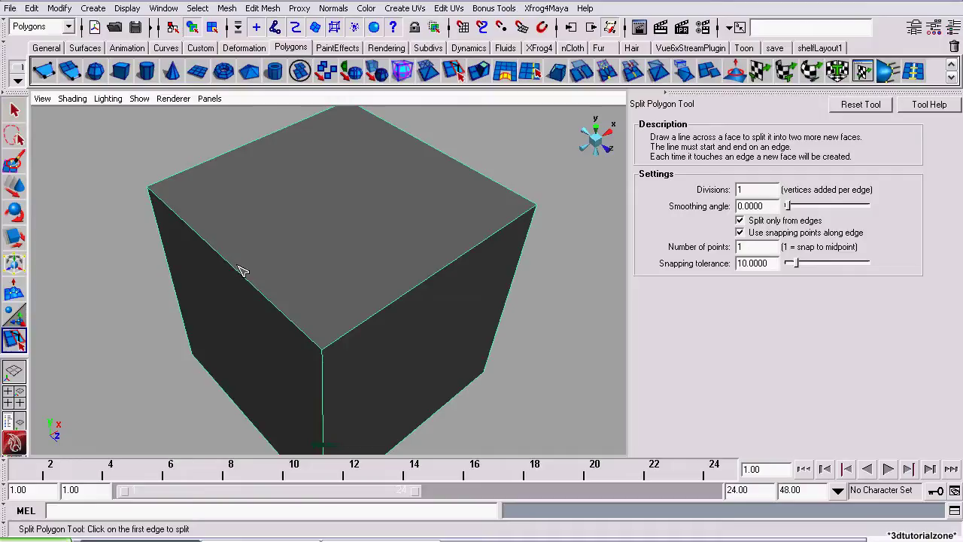
click(749, 190)
text(4)
click(741, 220)
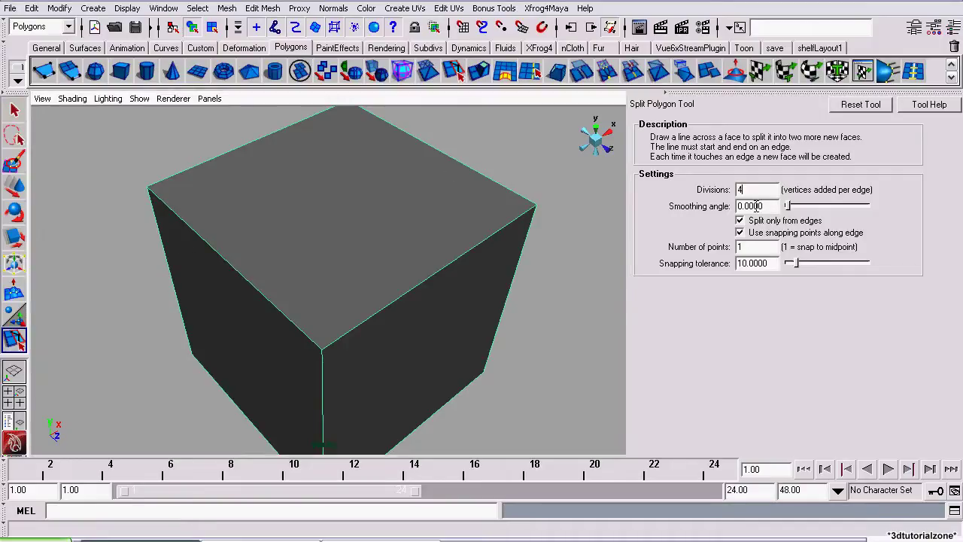
Step: Split the top face between its far and opposite edges, then undo and reactivate the tool
click(444, 155)
click(223, 262)
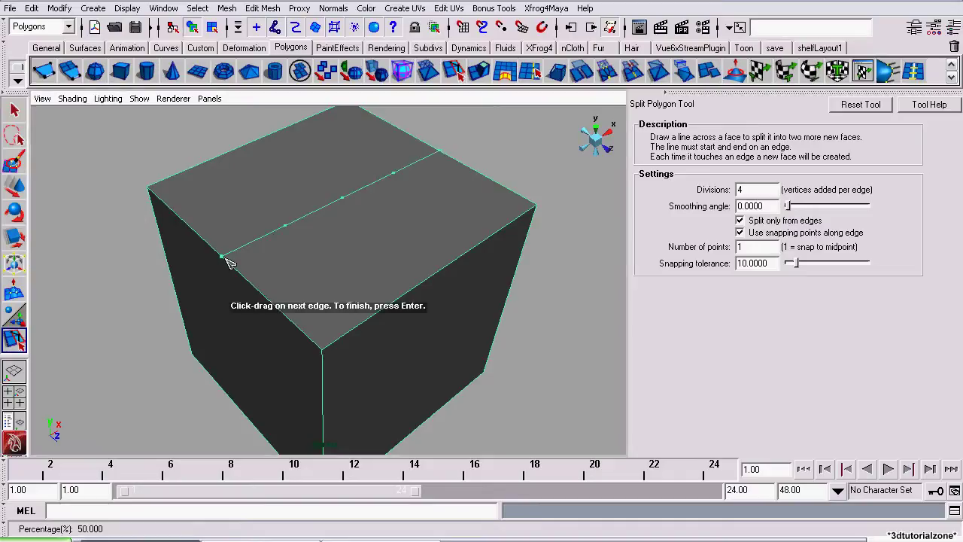
alt+drag(376, 233, 217, 266)
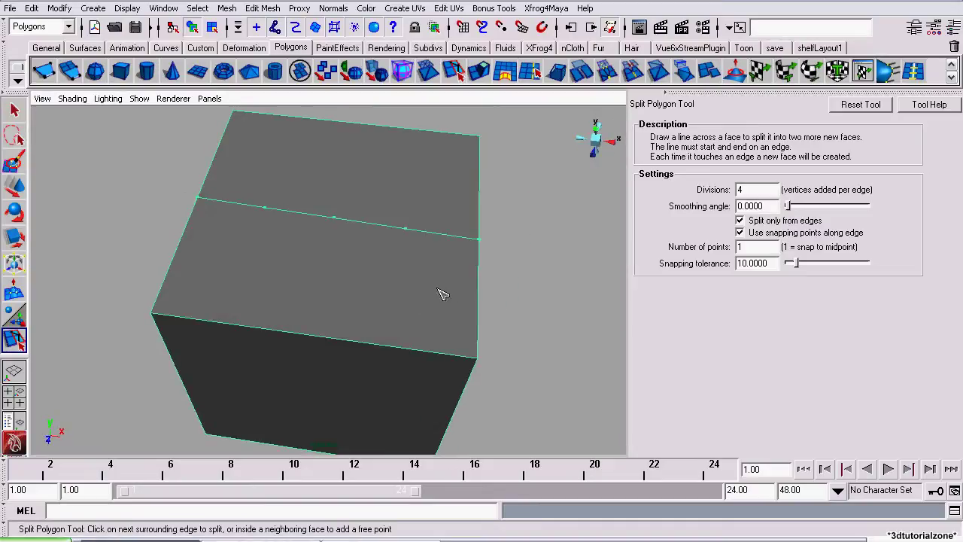
key(q)
right_drag(411, 250, 407, 220)
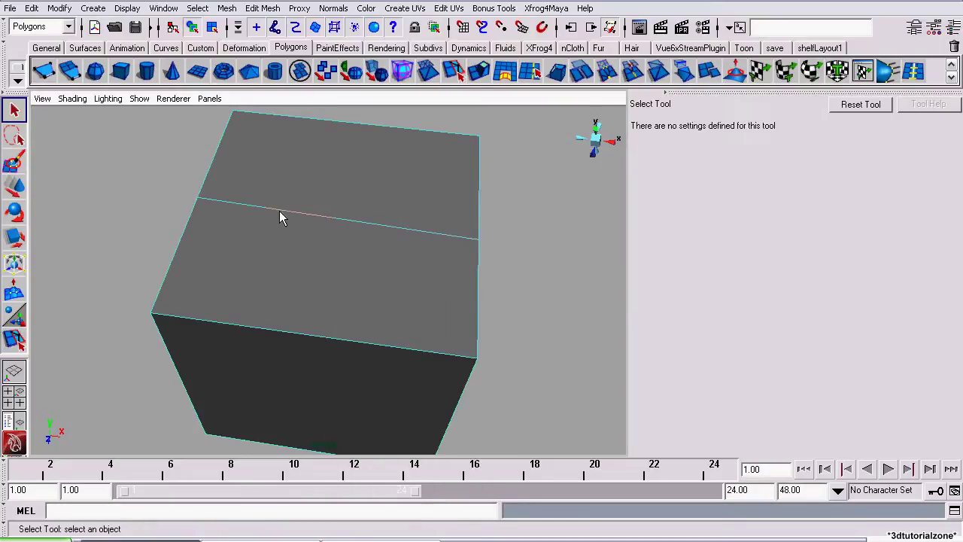
scroll(284, 218, down, 3)
alt+drag(286, 221, 263, 224)
alt+right_drag(263, 223, 374, 243)
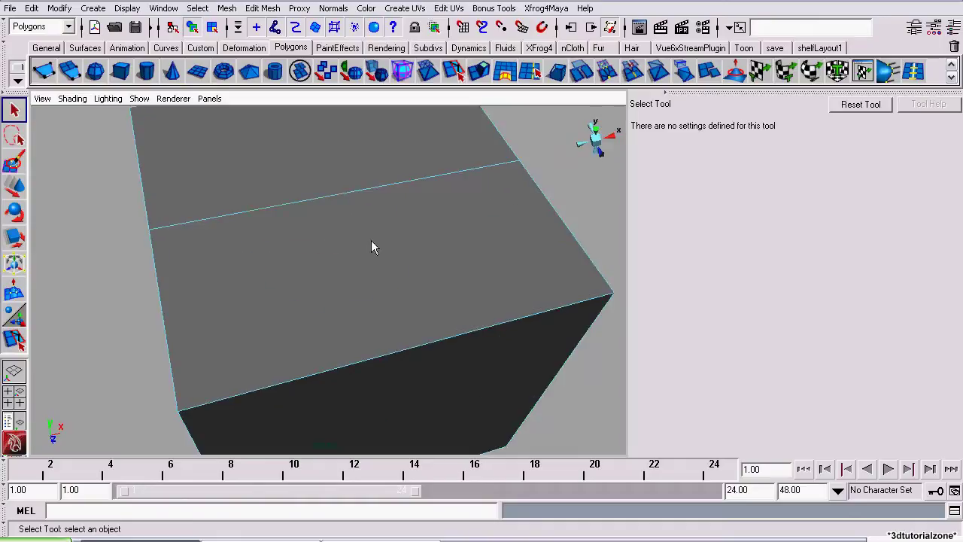
key(ctrl+z)
key(ctrl+z)
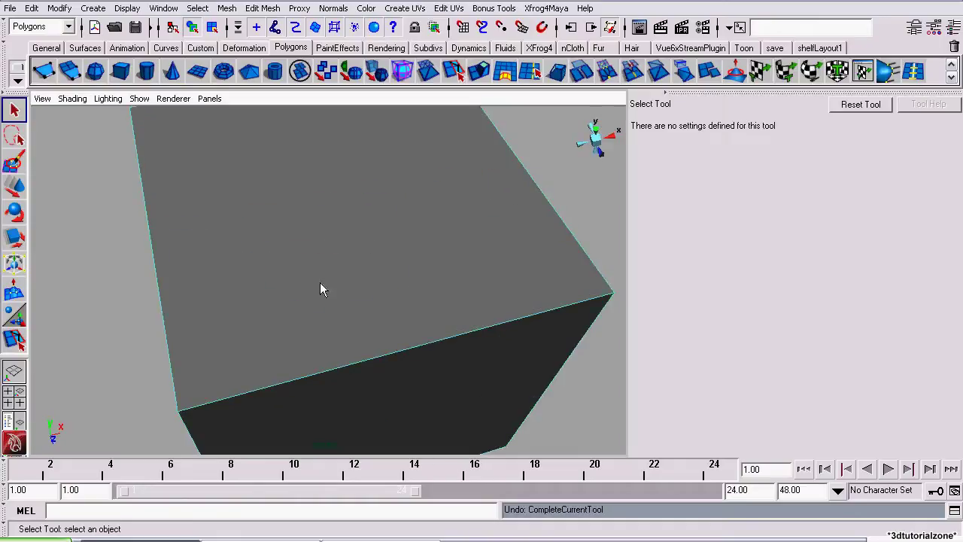
click(14, 341)
Step: Set the smoothing angle to 27.4290 and Divisions back to 1
scroll(305, 358, down, 2)
alt+drag(305, 358, 356, 291)
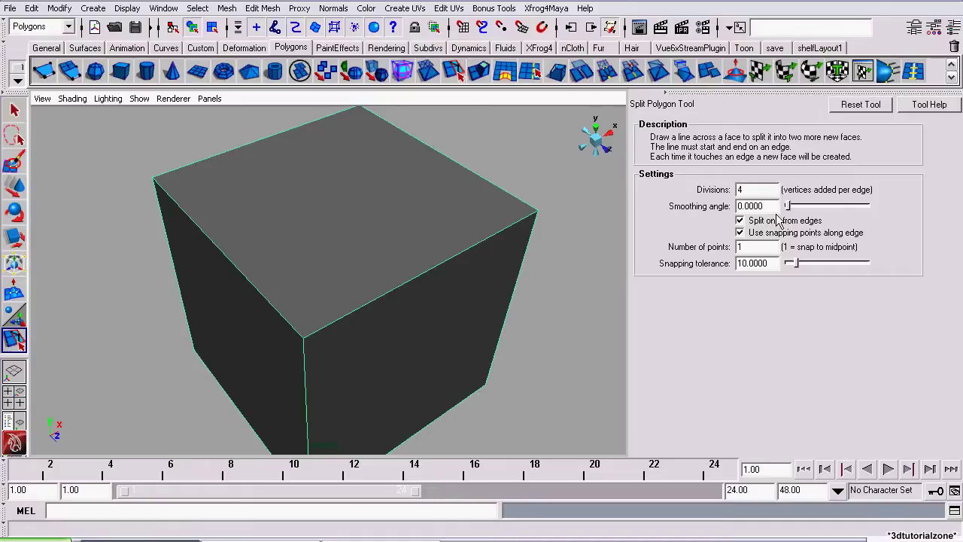
mouse_move(789, 206)
mouse_down()
mouse_move(895, 208)
mouse_move(779, 208)
mouse_up()
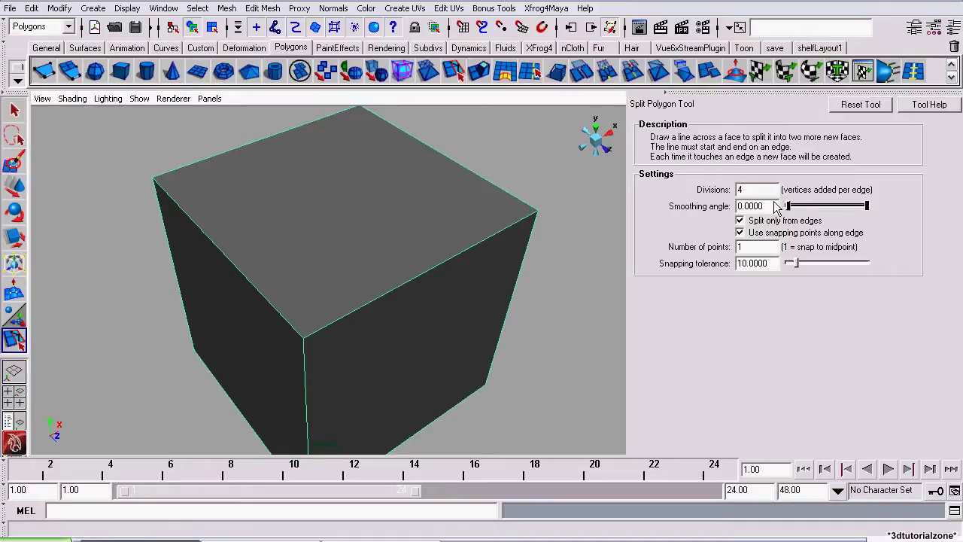
click(743, 190)
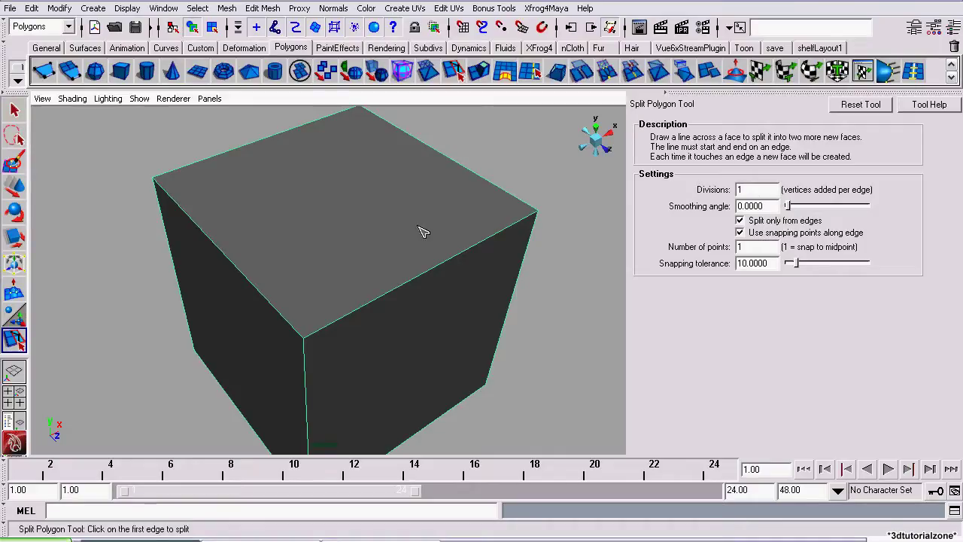
Step: Test-split the top face from the front edge midpoint to the back edge, then undo
alt+drag(226, 230, 335, 249)
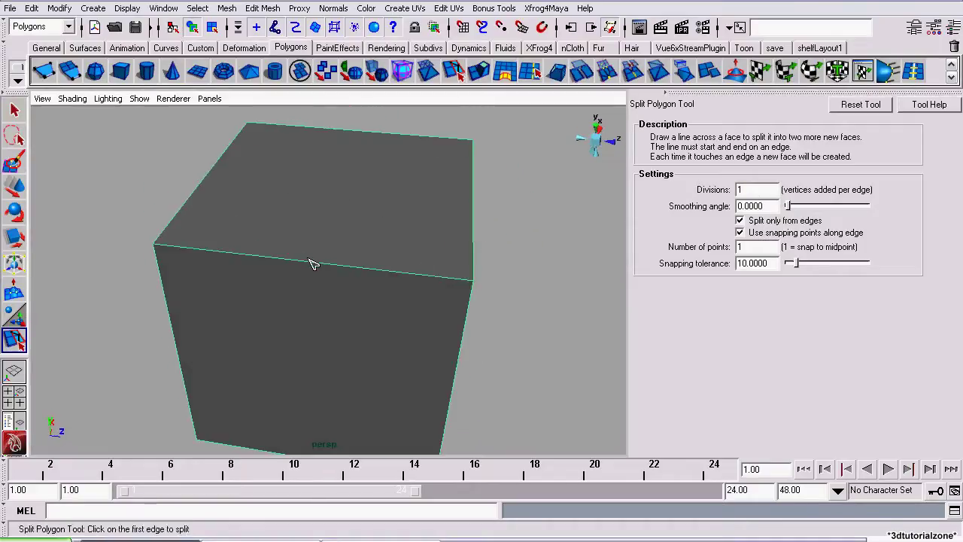
click(311, 262)
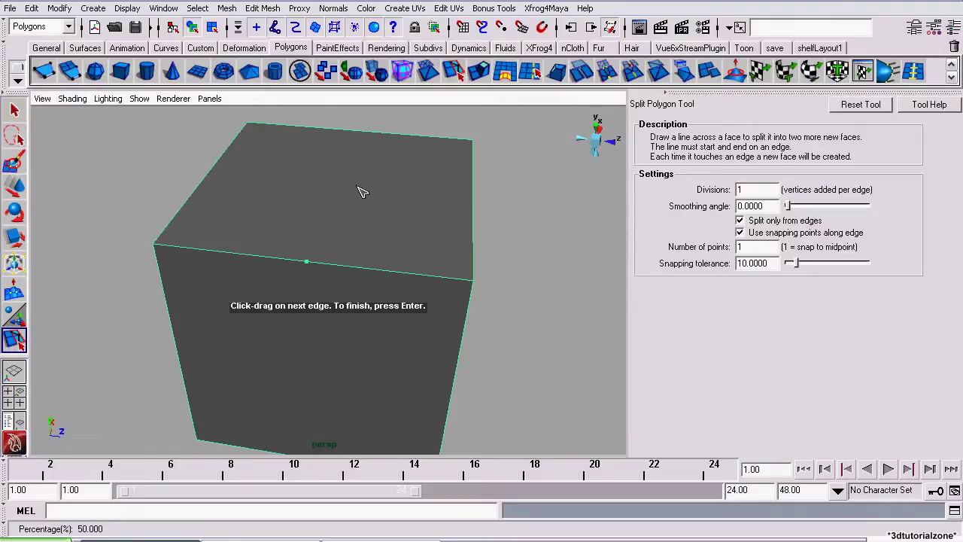
click(363, 133)
click(13, 110)
key(ctrl+z)
click(15, 340)
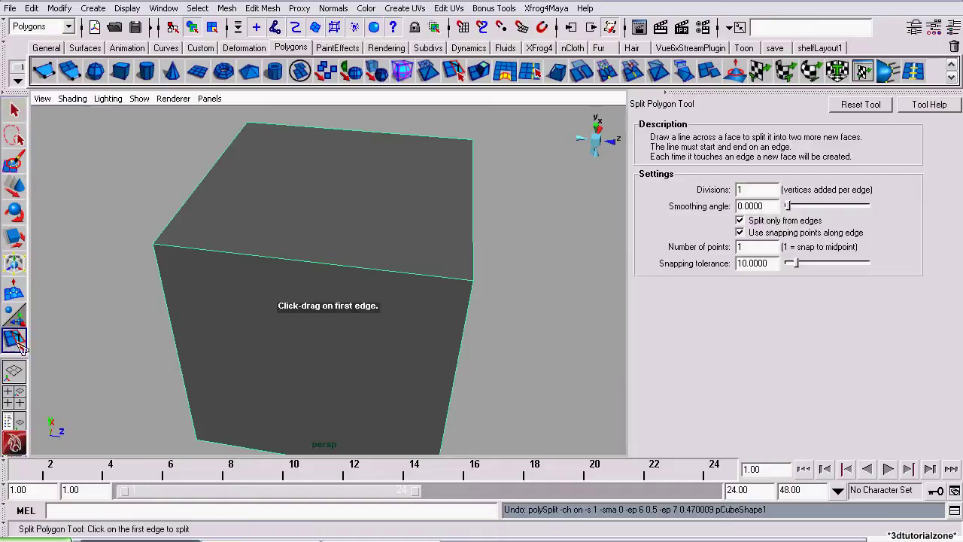
Step: Uncheck Split only from edges, cut a zigzag split through free points inside the top face, then undo
click(748, 221)
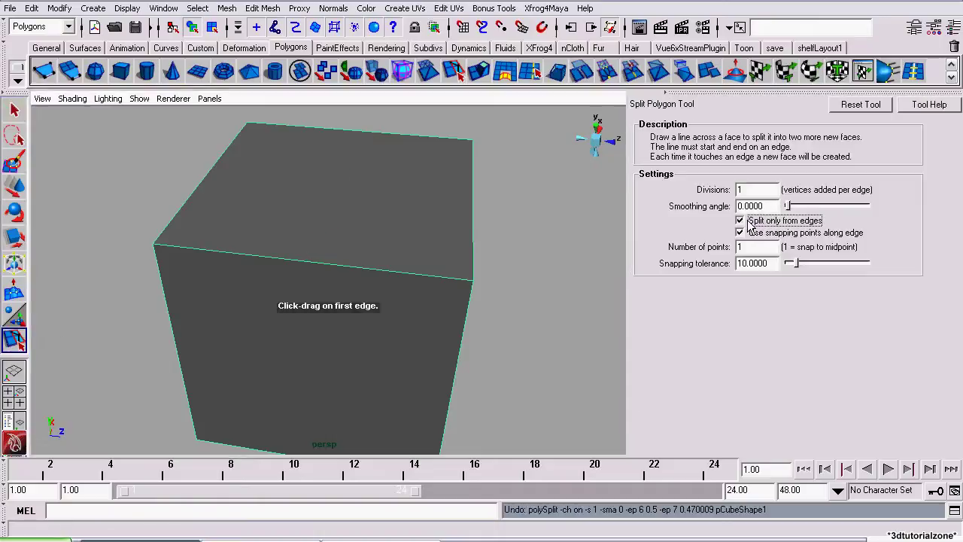
click(321, 262)
click(388, 216)
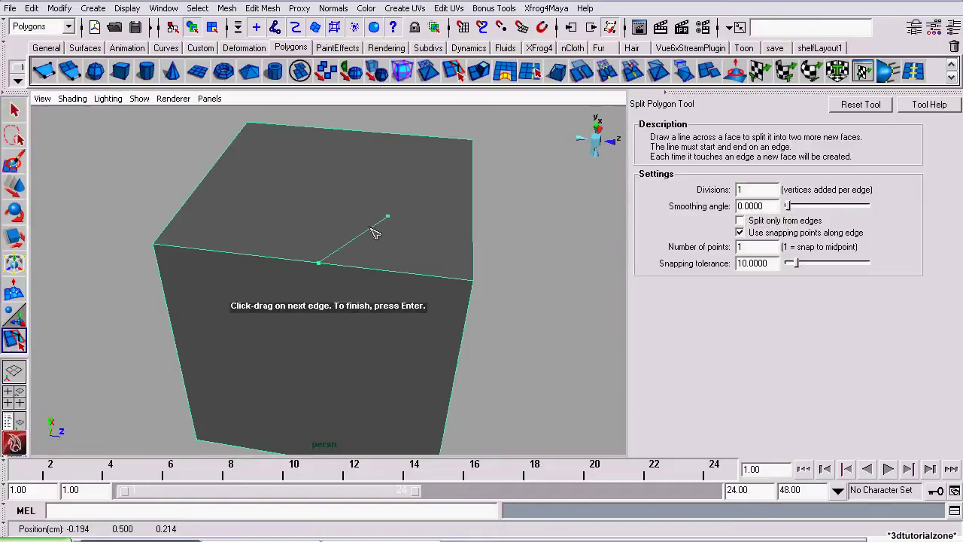
click(297, 195)
click(370, 168)
alt+drag(375, 174, 312, 176)
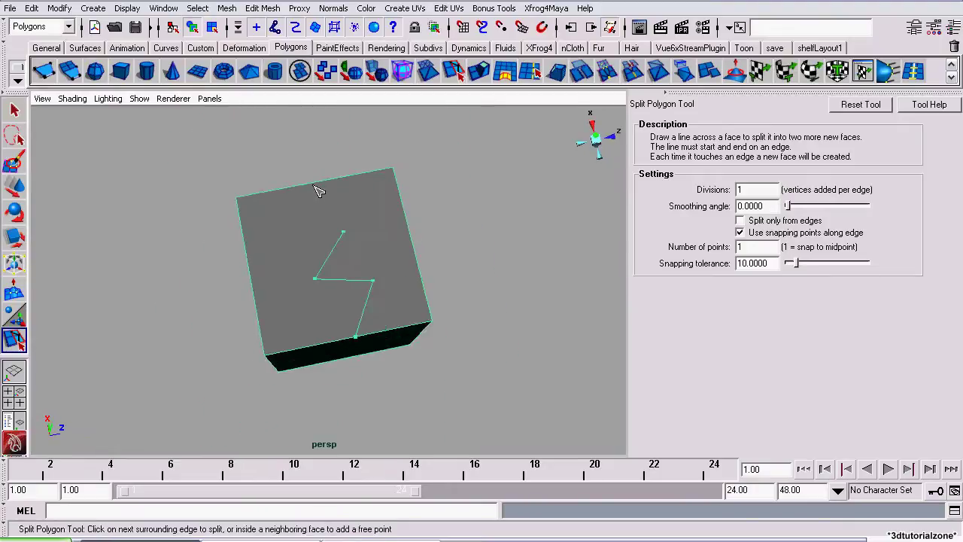
click(316, 185)
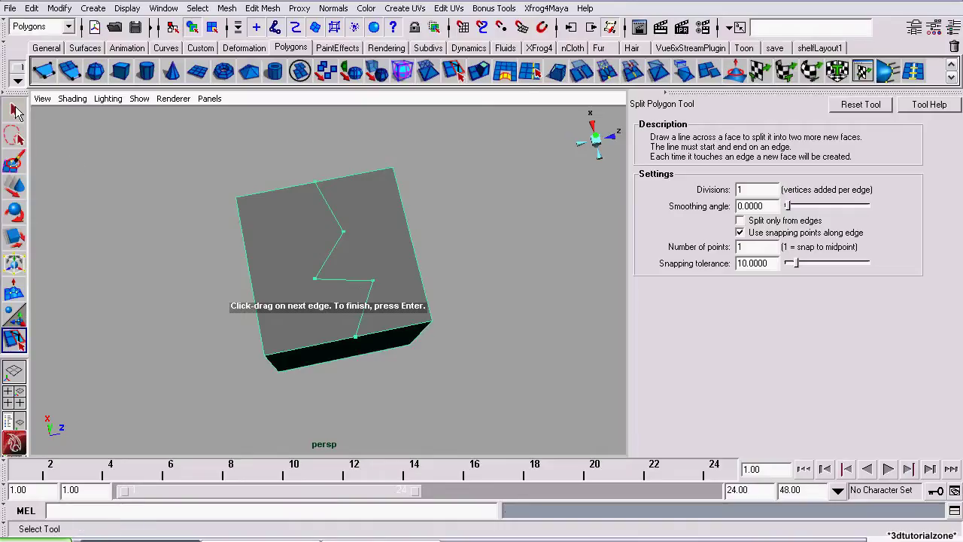
click(15, 111)
alt+right_drag(267, 307, 317, 299)
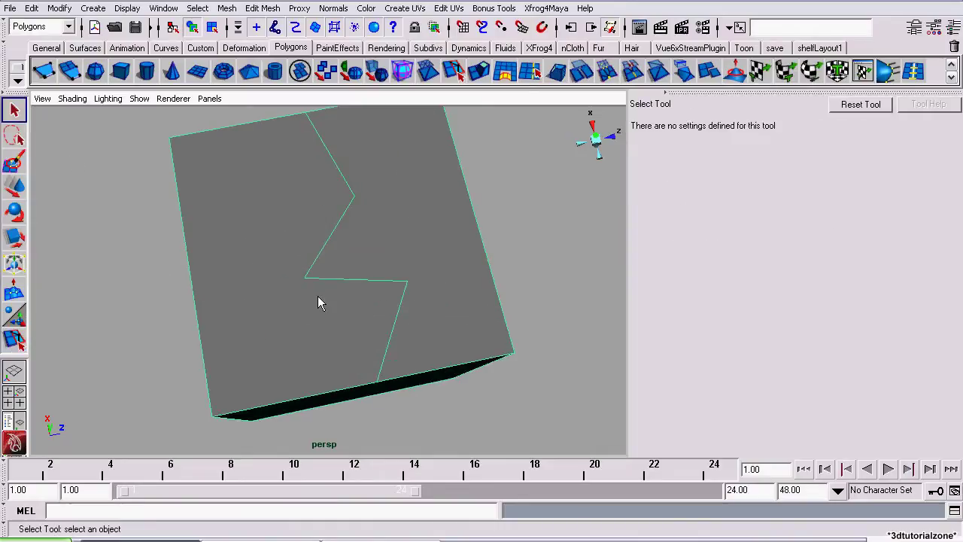
key(ctrl+z)
Step: Re-enable Split only from edges and place the first split point midway along the top-left edge
click(15, 340)
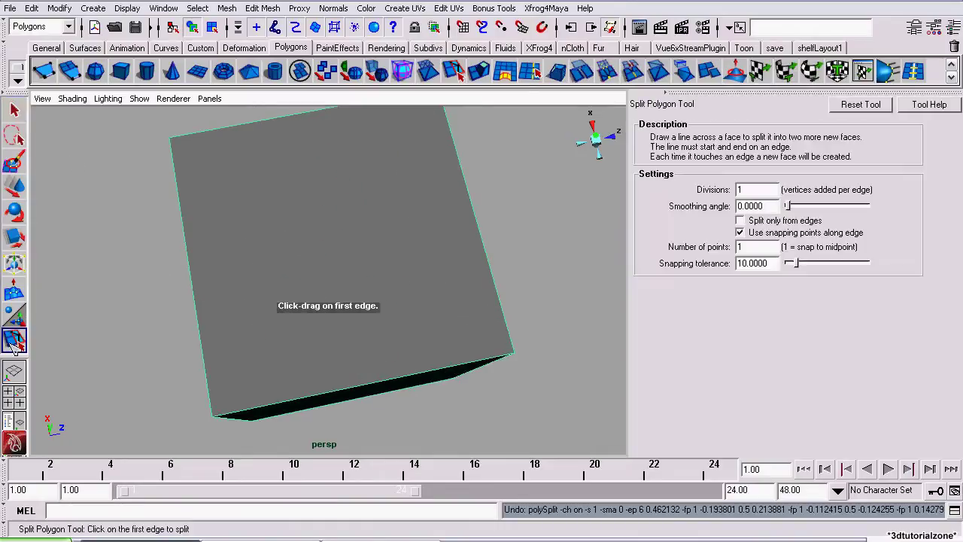
alt+drag(449, 375, 196, 239)
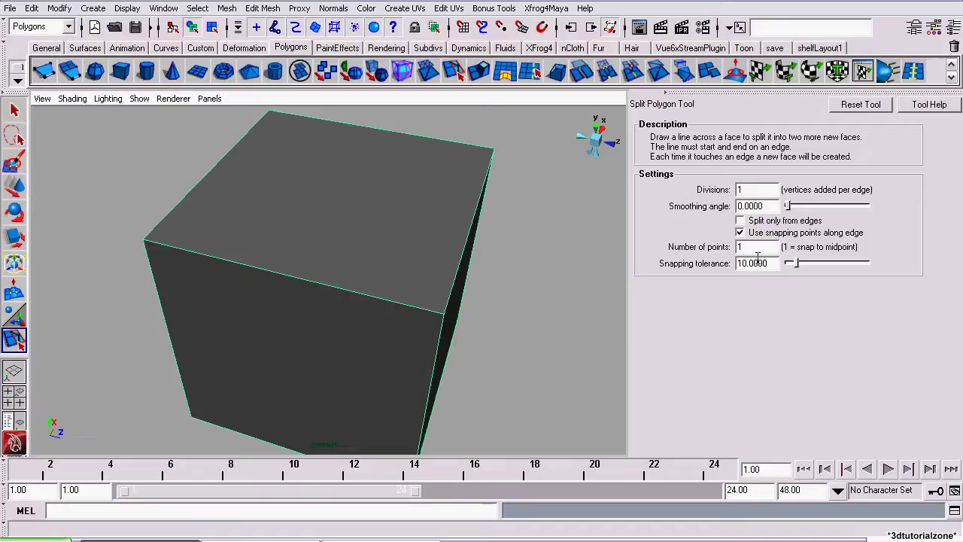
click(741, 221)
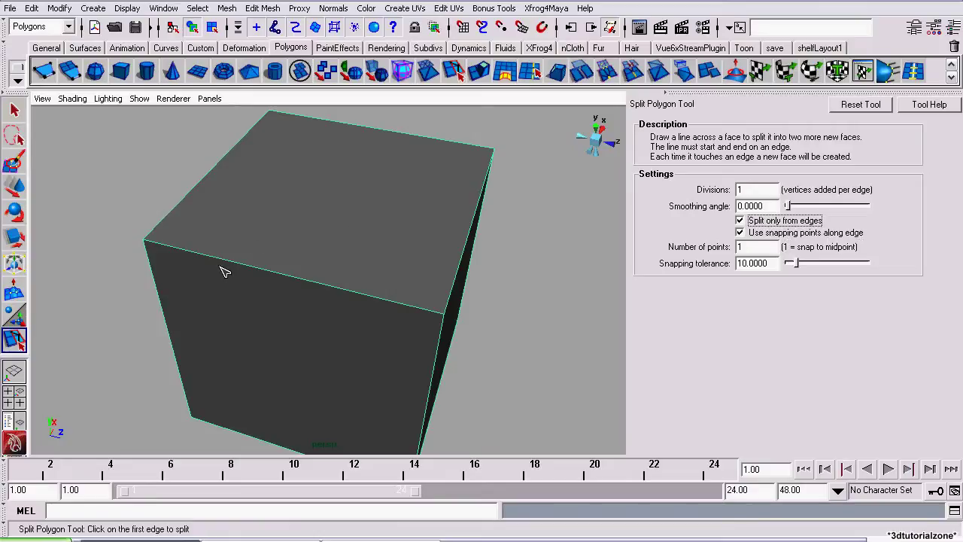
alt+drag(342, 267, 314, 243)
drag(181, 213, 238, 239)
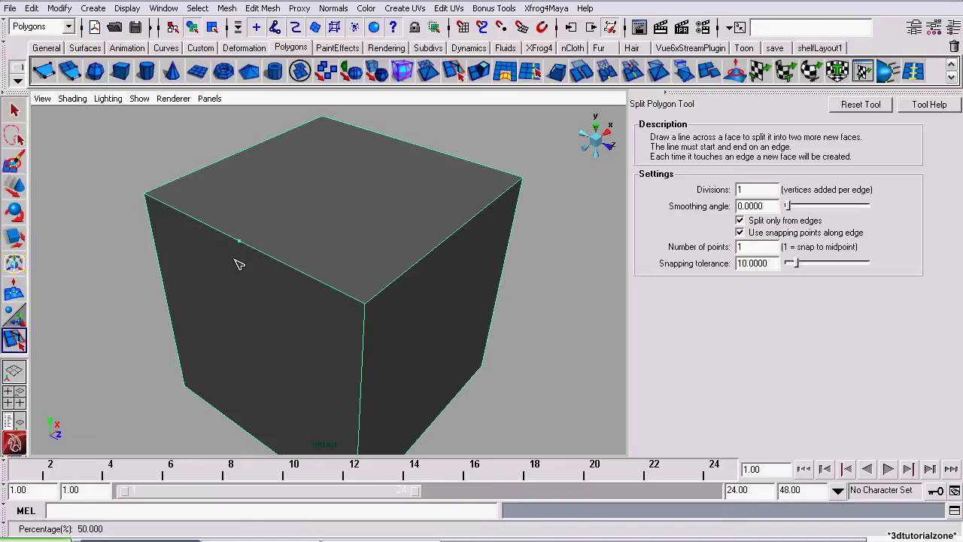
mouse_move(238, 264)
mouse_down()
mouse_move(185, 215)
mouse_move(148, 200)
mouse_move(229, 273)
mouse_up()
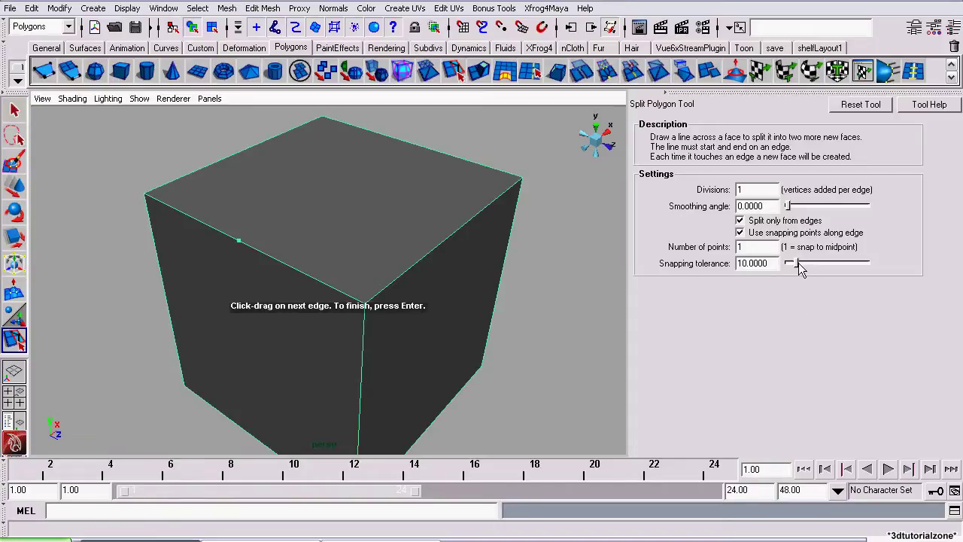
Step: Raise the snapping tolerance to 100 and draw the split toward the far top edge
drag(792, 263, 917, 269)
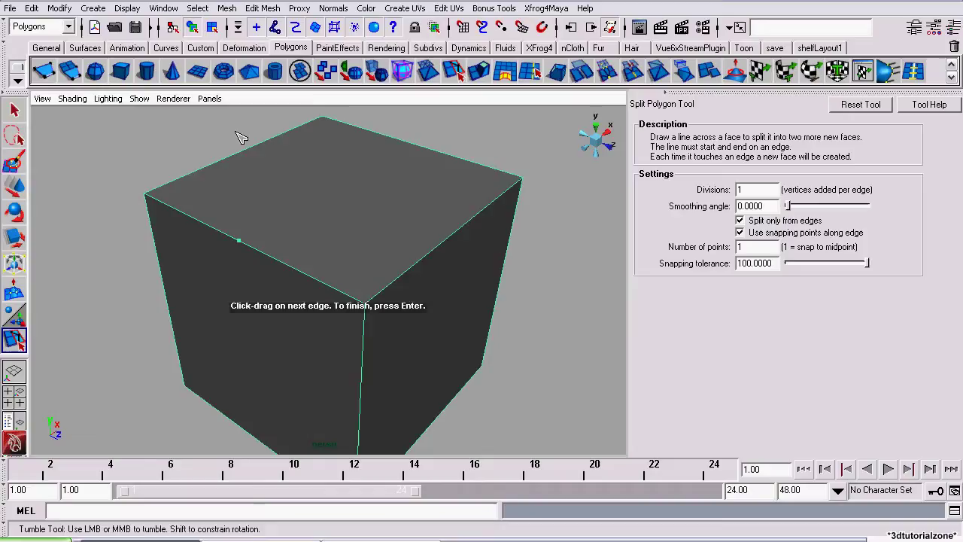
alt+drag(376, 120, 369, 143)
alt+right_drag(368, 143, 351, 306)
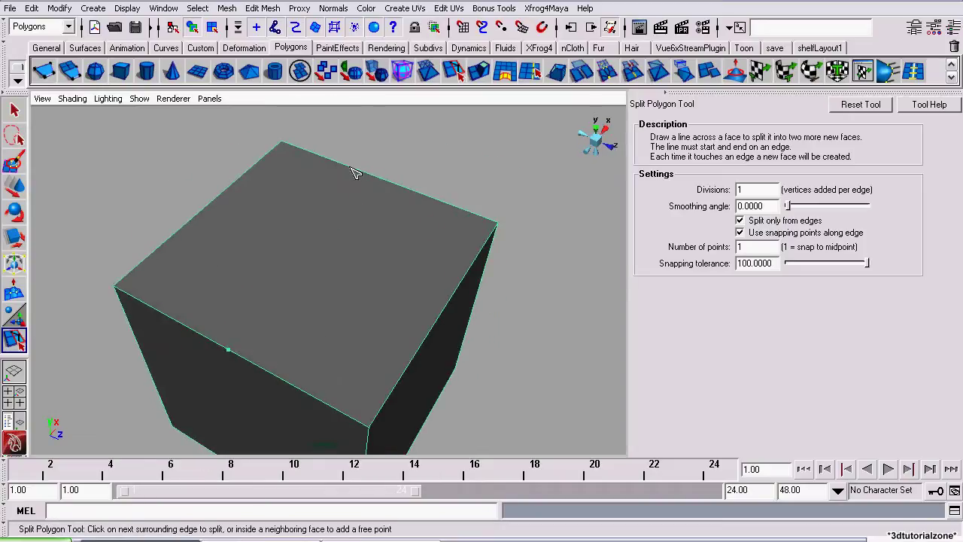
drag(354, 172, 422, 216)
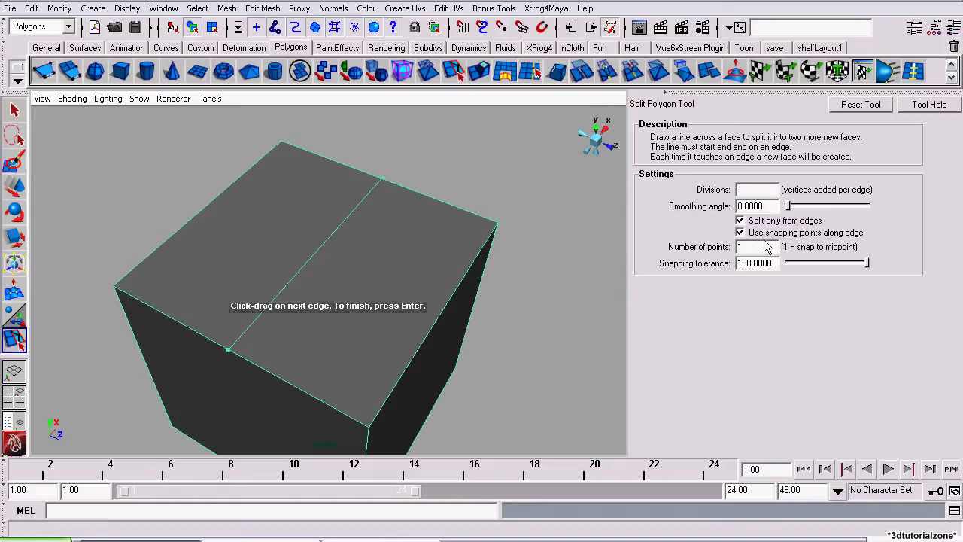
Step: Set Number of points to 3, place the point on the far top edge, and commit
alt+drag(279, 155, 348, 198)
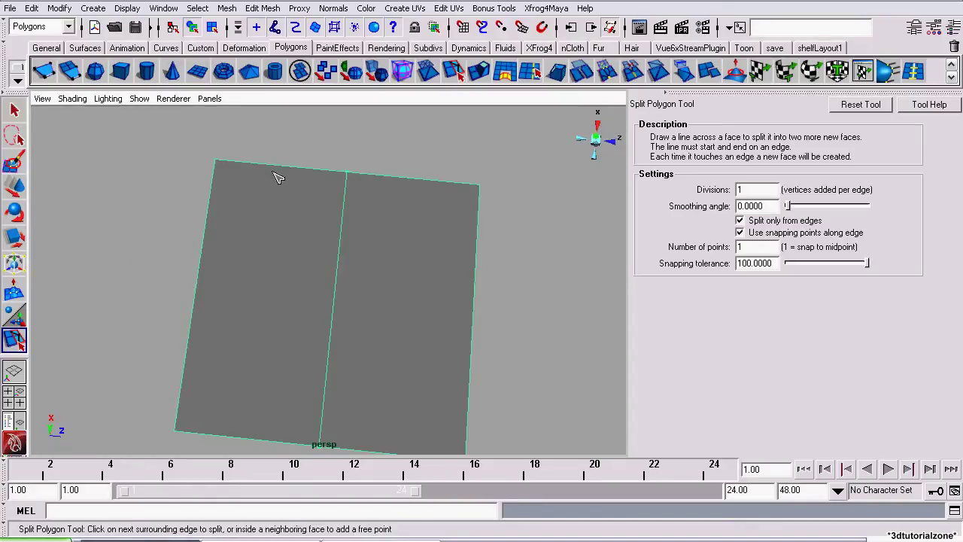
alt+drag(280, 175, 339, 377)
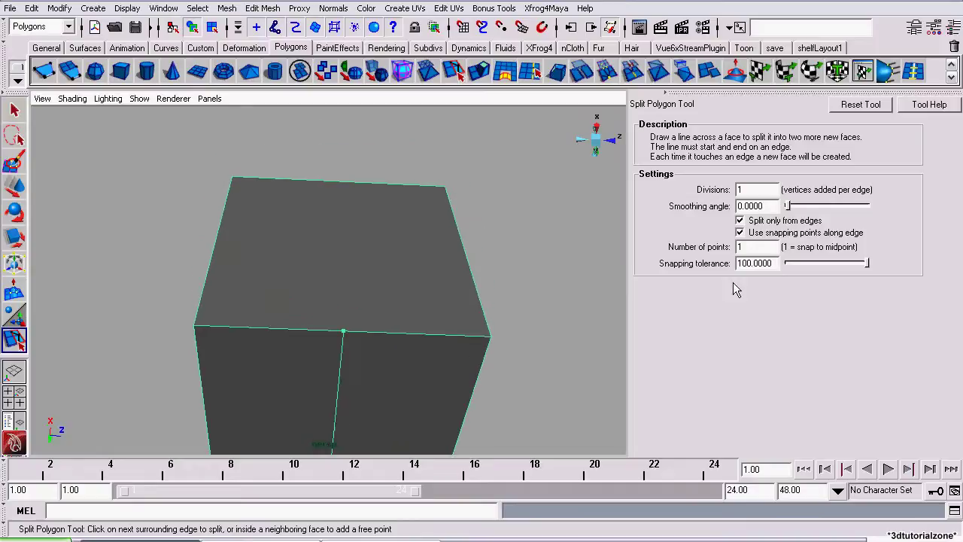
text(3)
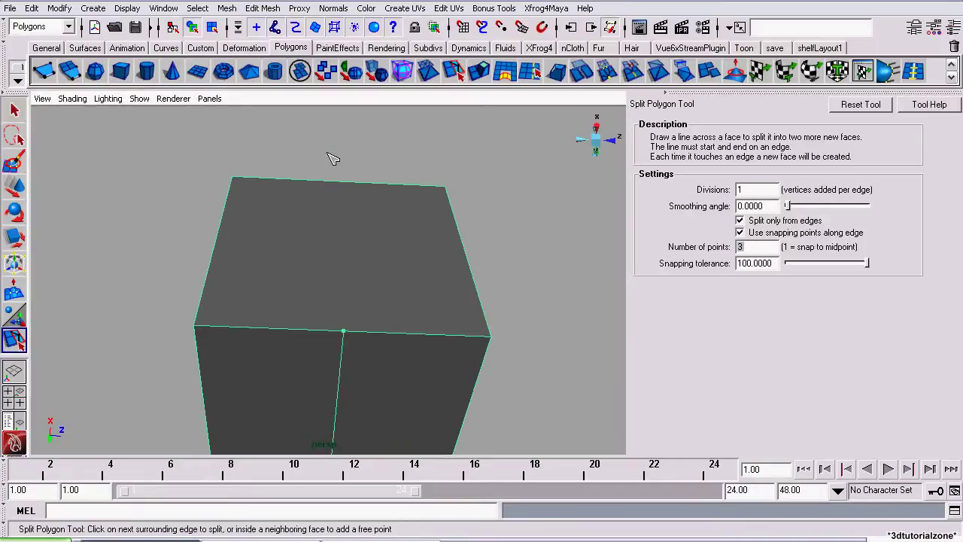
click(421, 189)
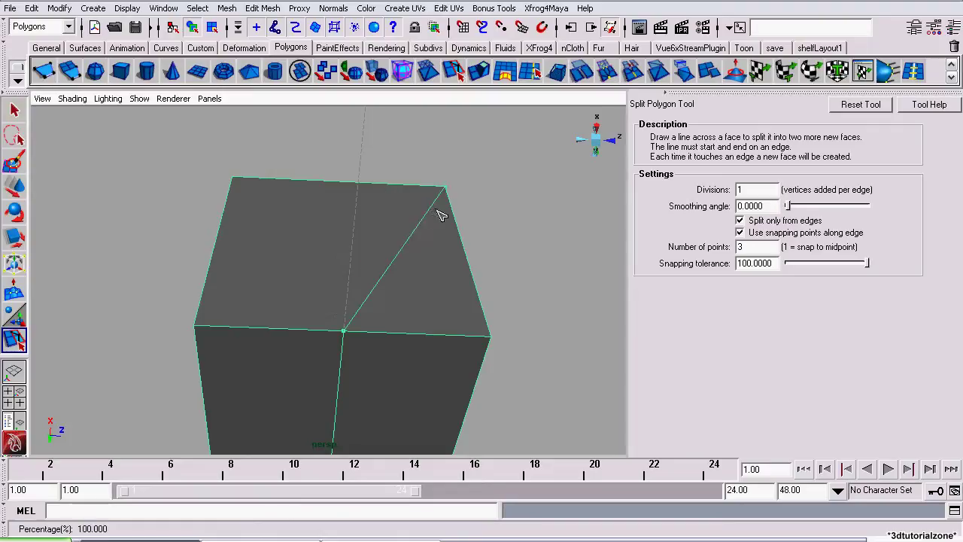
click(14, 111)
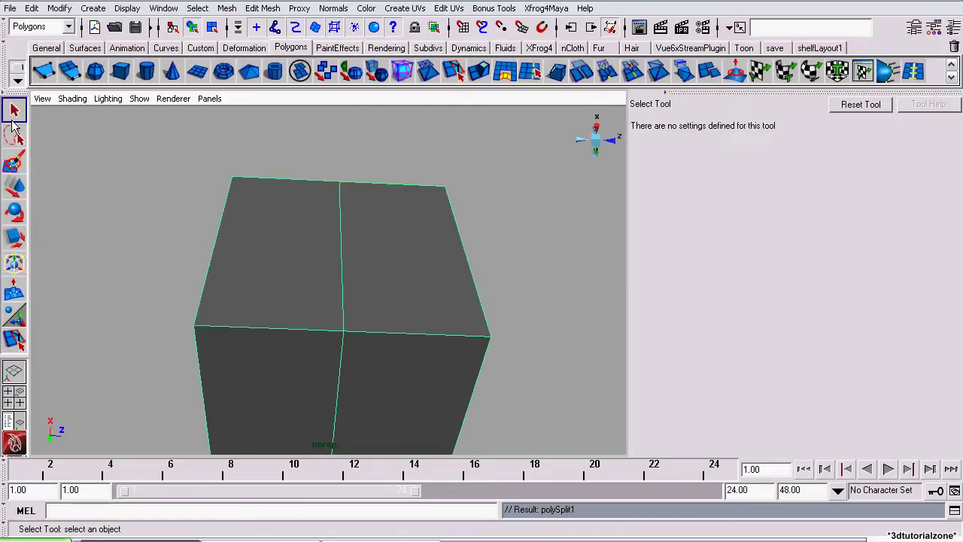